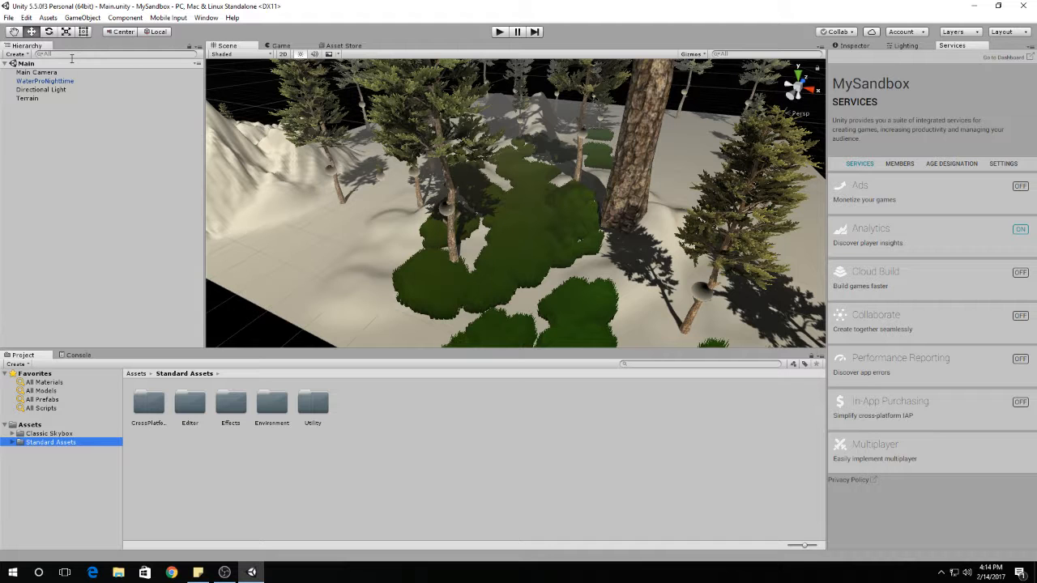
# Step: Import the full Characters standard asset package into the project
pyautogui.click(47, 18)
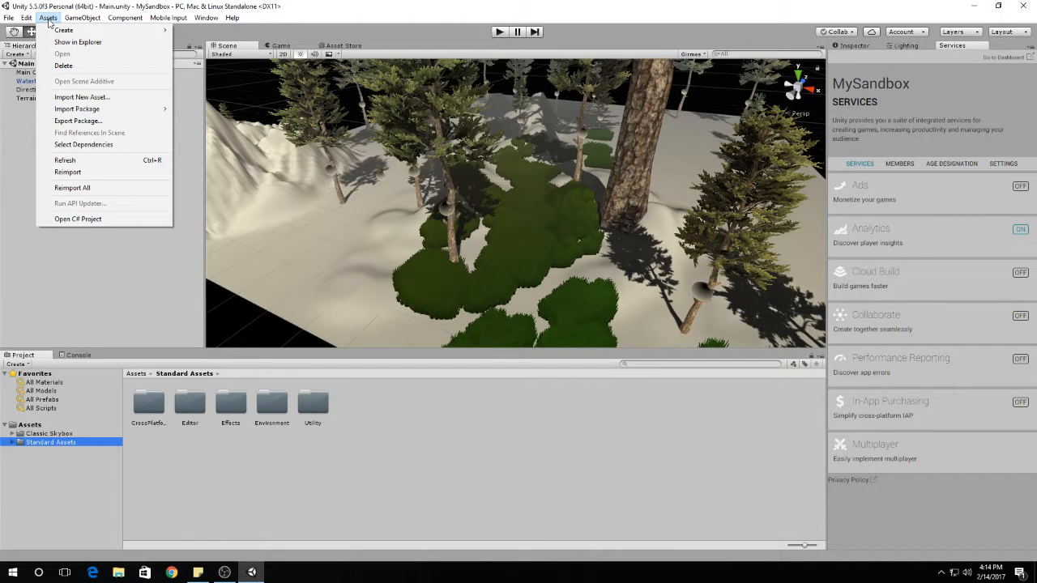
pyautogui.moveTo(66, 112)
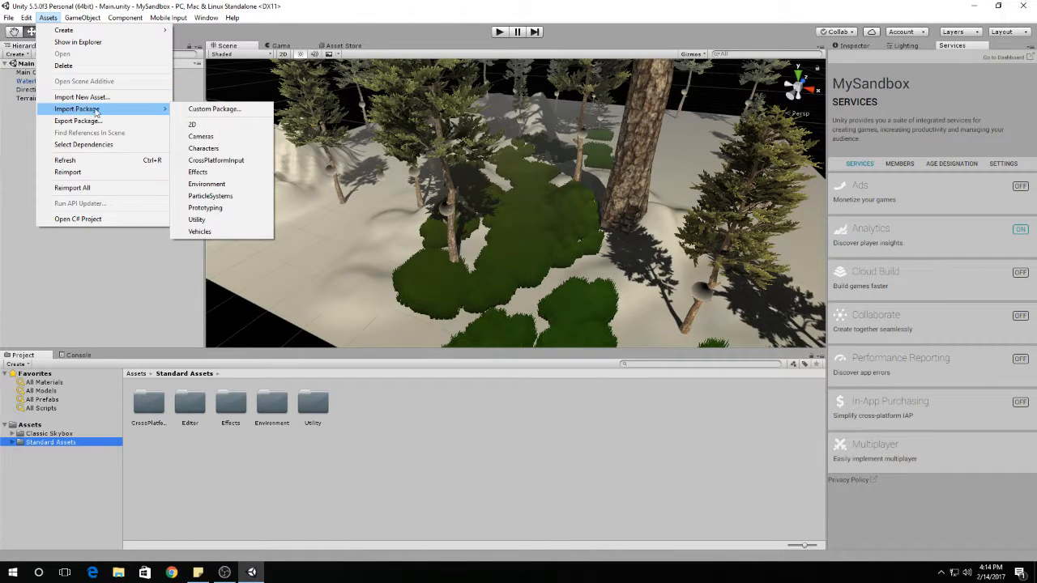
pyautogui.click(215, 149)
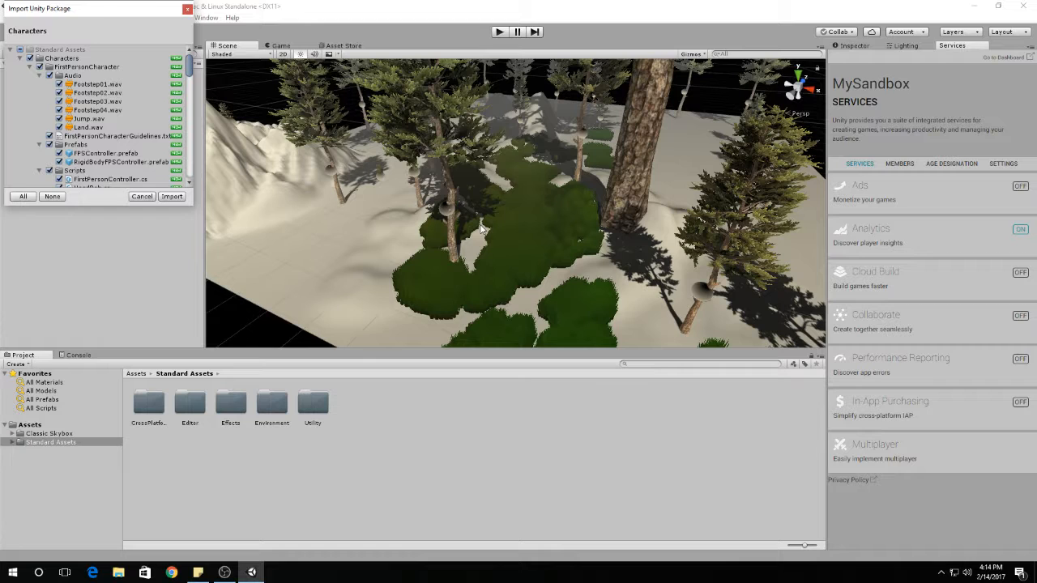
pyautogui.click(170, 196)
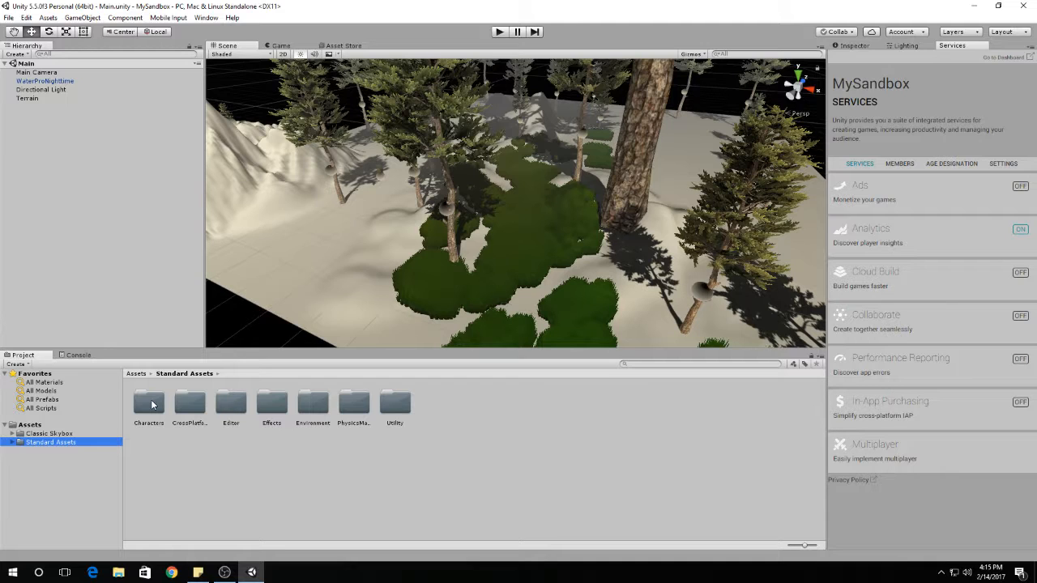
# Step: Place the FPSController prefab from the FirstPersonCharacter Prefabs folder on the terrain's grass among the trees and review its component settings
pyautogui.doubleClick(149, 403)
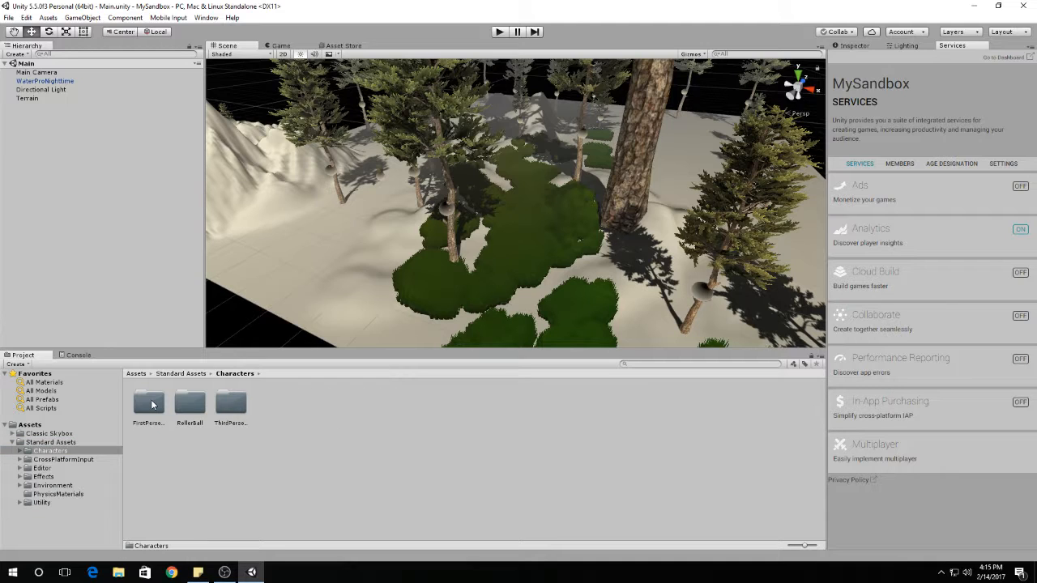
pyautogui.doubleClick(149, 403)
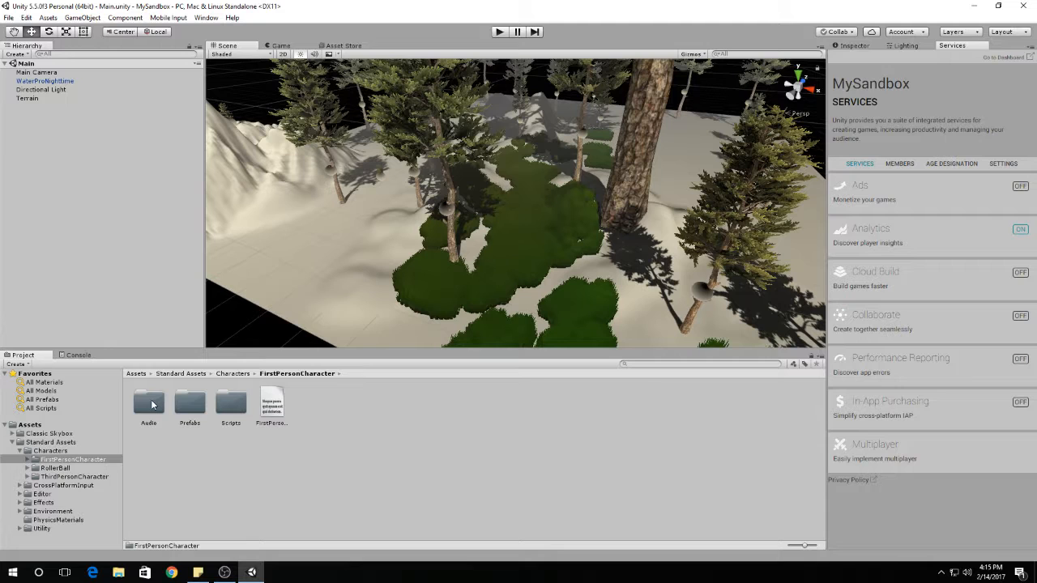
pyautogui.doubleClick(195, 405)
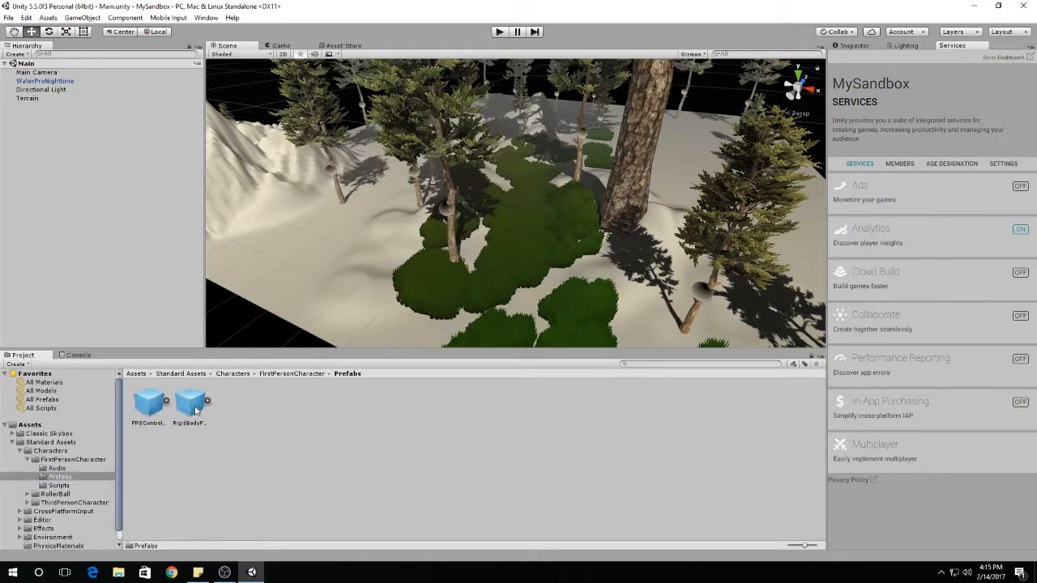
pyautogui.click(149, 409)
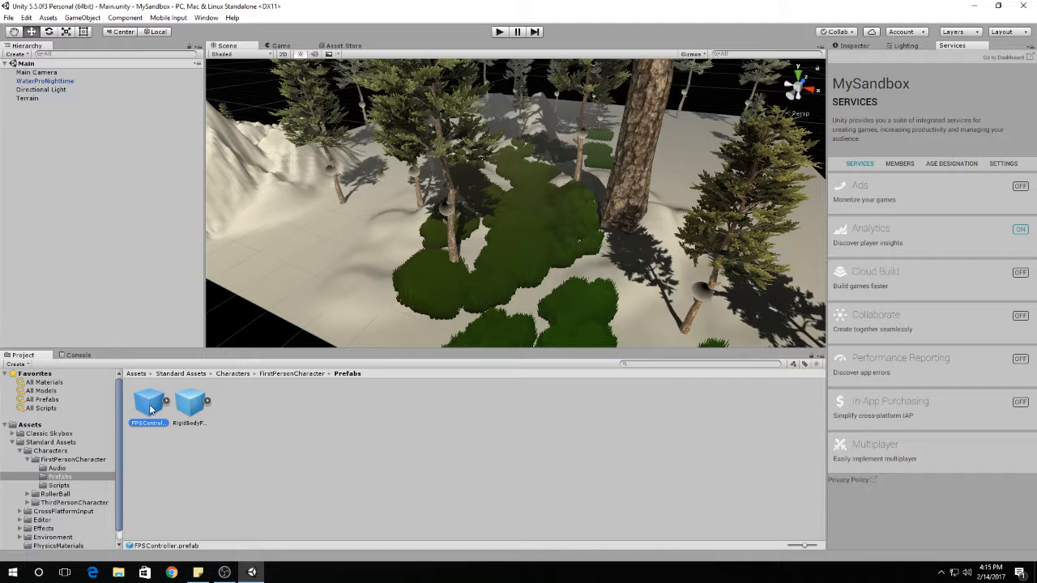
pyautogui.moveTo(150, 409); pyautogui.dragTo(549, 180)
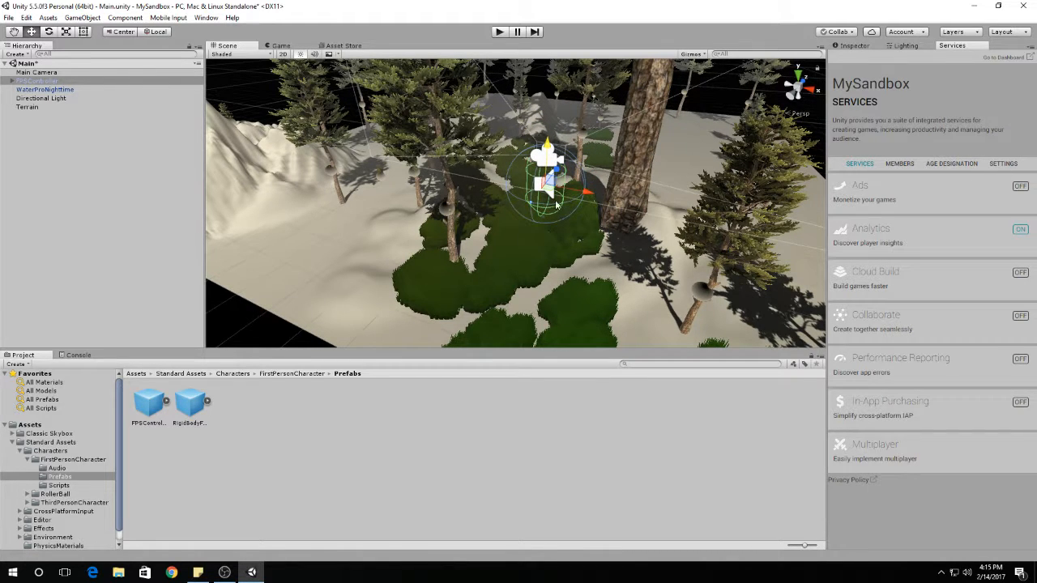
pyautogui.click(852, 47)
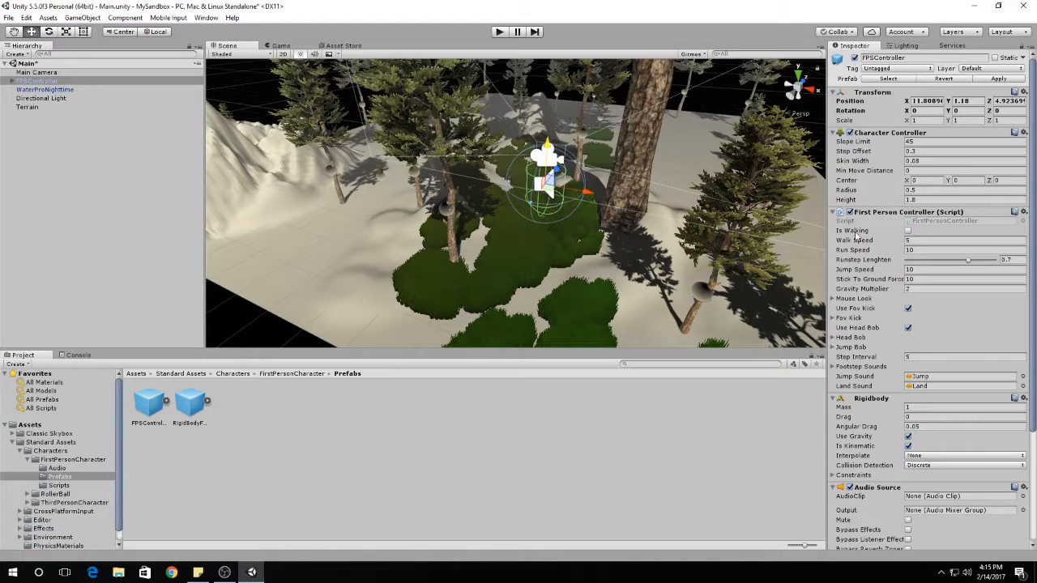
pyautogui.scroll(-3, 859, 237)
pyautogui.scroll(3, 919, 277)
# Step: Delete the Main Camera from the scene and select the FPSController to review its components
pyautogui.rightClick(37, 73)
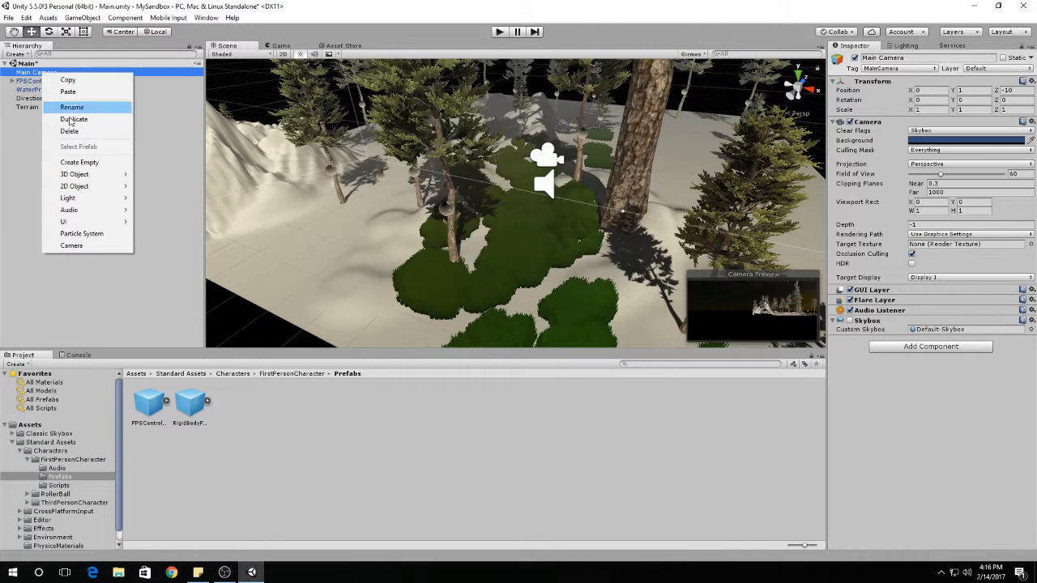
pyautogui.click(64, 136)
pyautogui.click(51, 72)
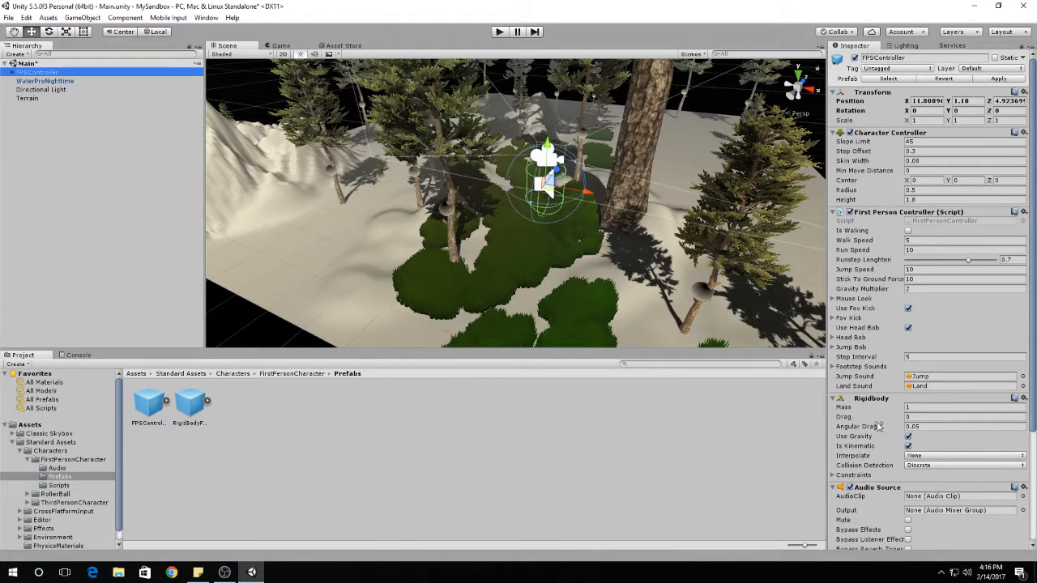
pyautogui.scroll(-4, 913, 376)
pyautogui.scroll(4, 913, 377)
# Step: Play the scene and walk the first-person character around the terrain, through the trees and grass and up to the mountain
pyautogui.click(499, 32)
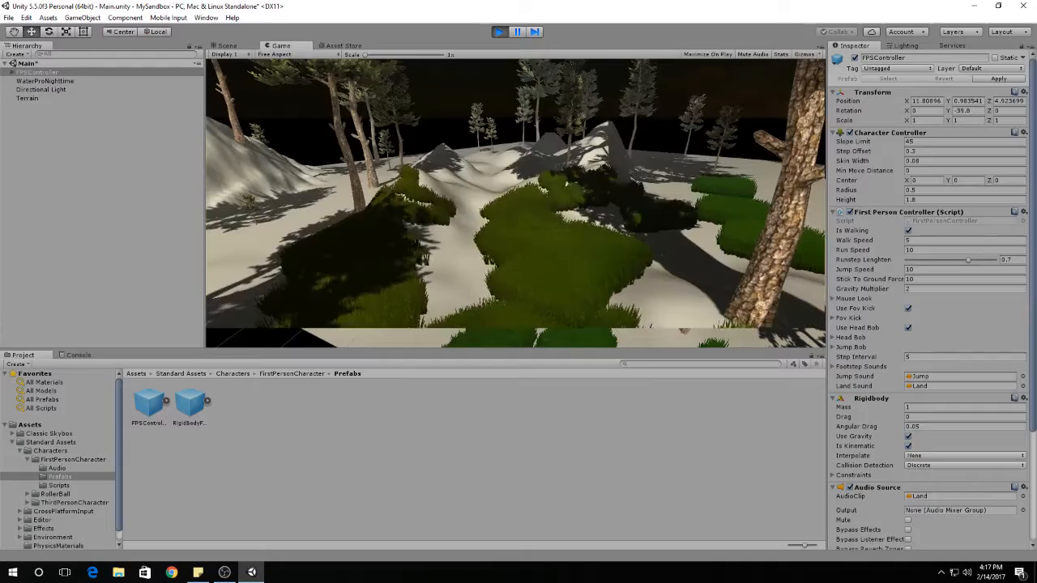
pyautogui.press('w')
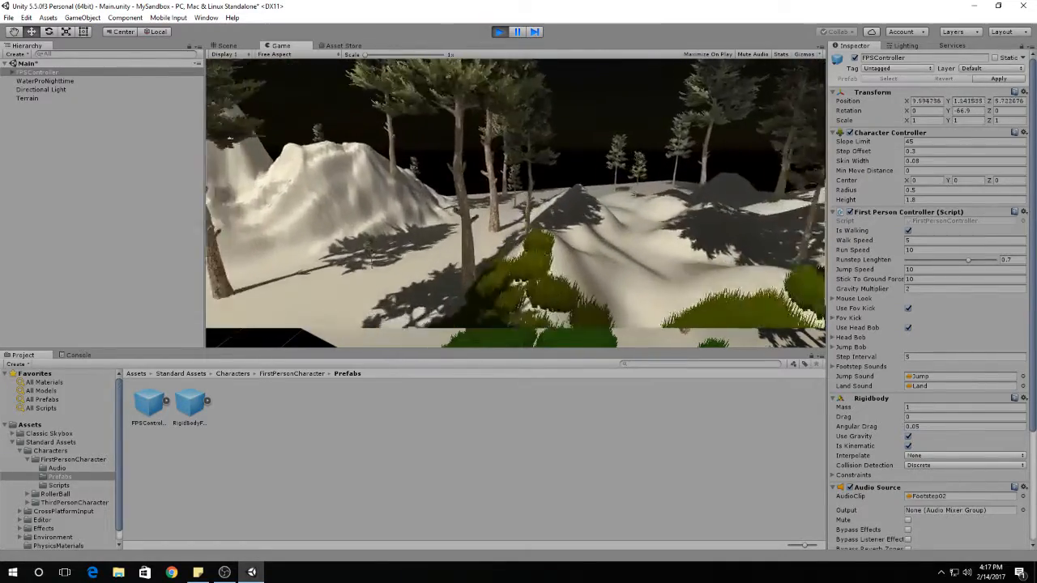
pyautogui.press('w')
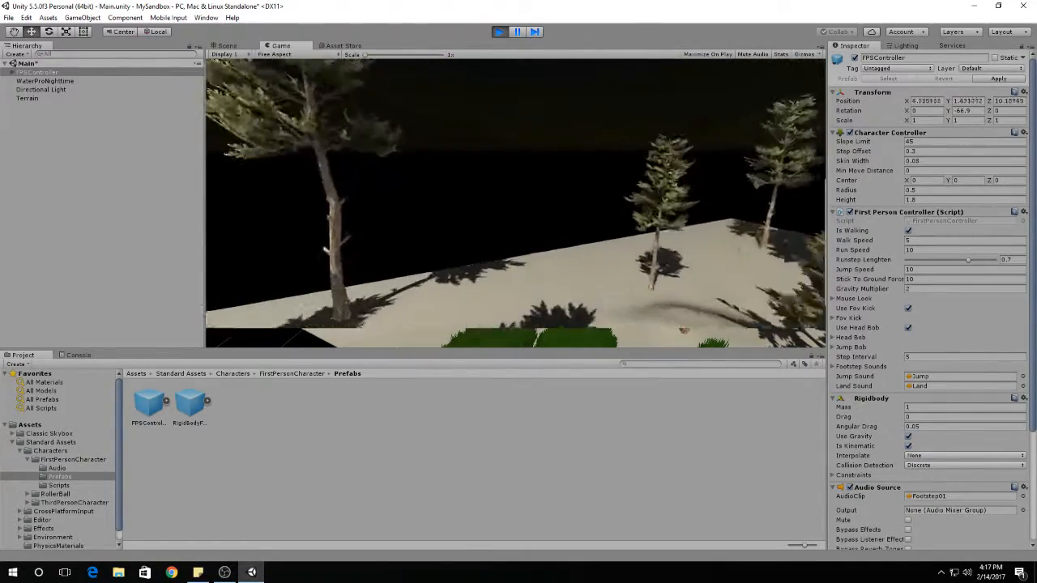
pyautogui.press('w')
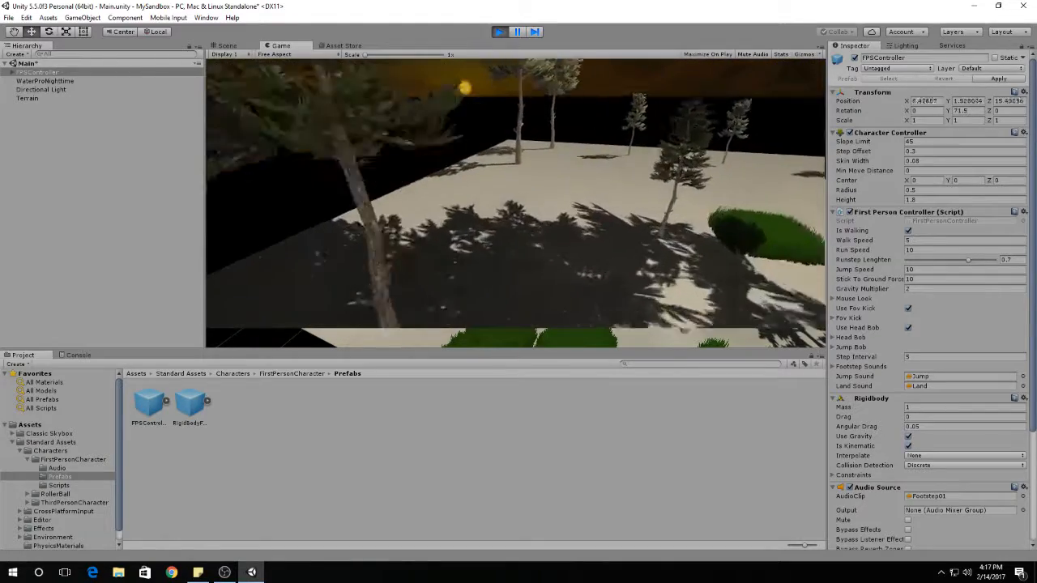
pyautogui.press('w')
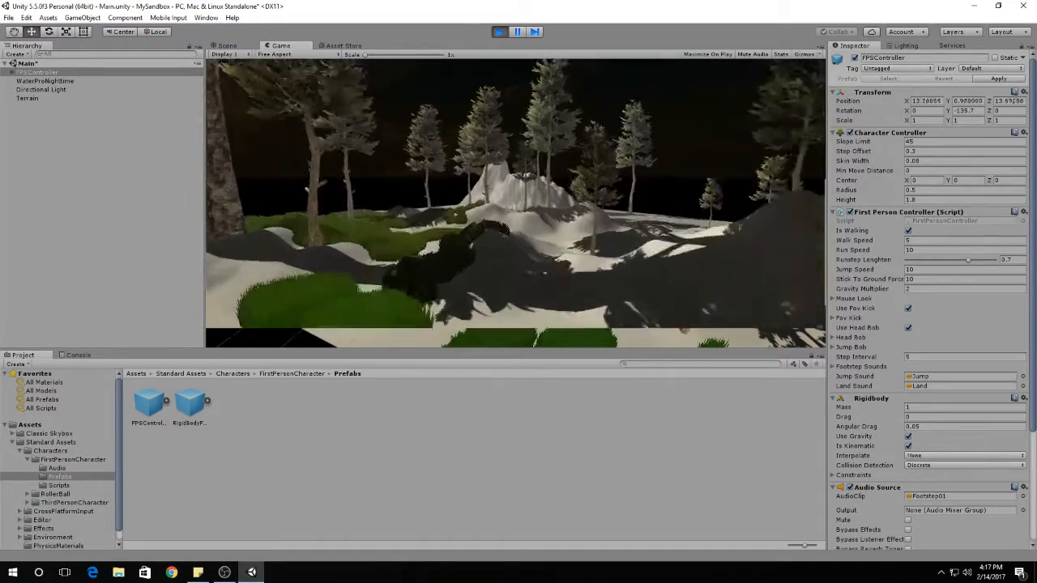
pyautogui.press('w')
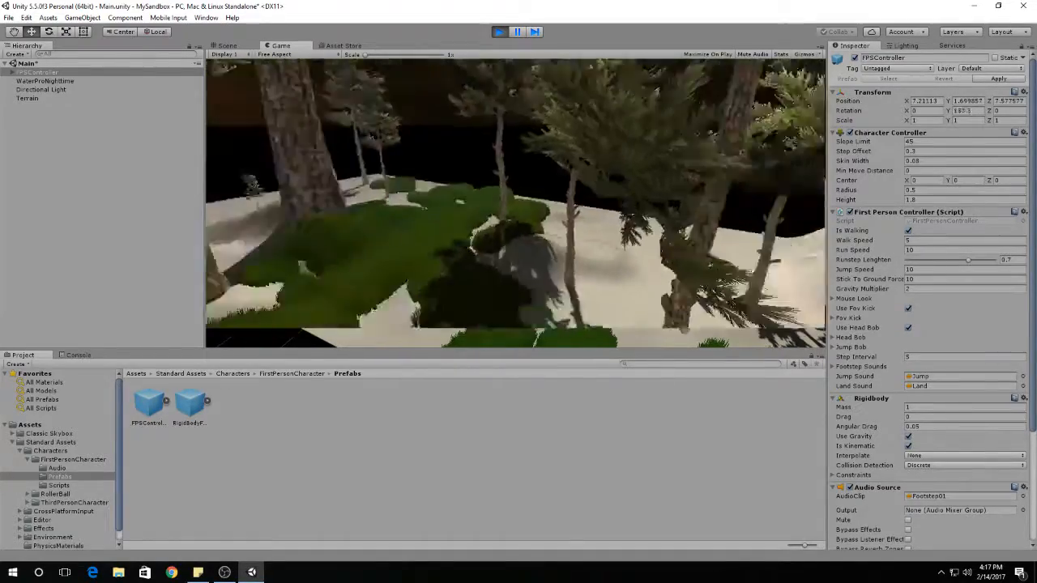
pyautogui.press('w')
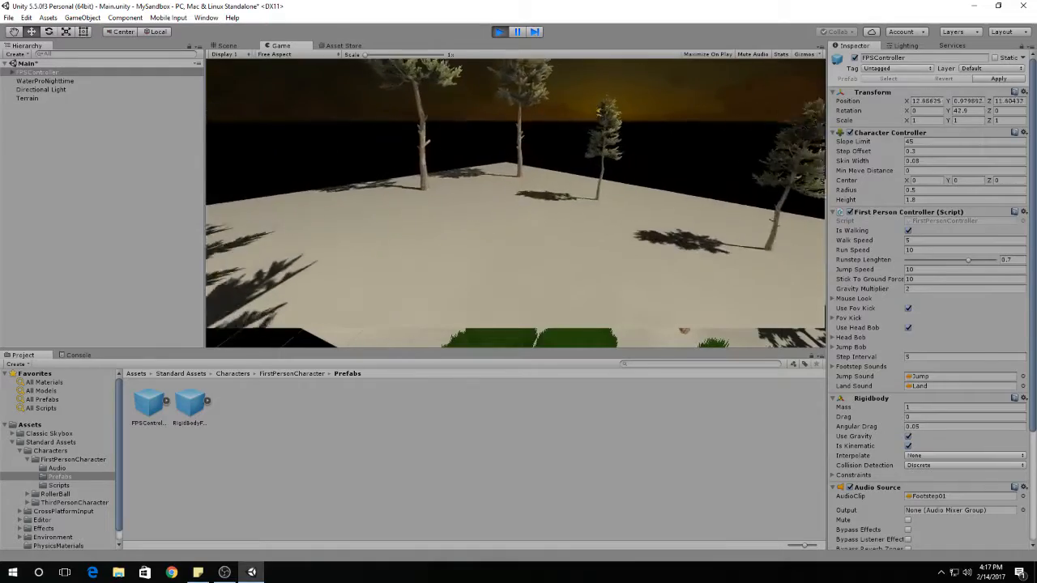
pyautogui.press('w')
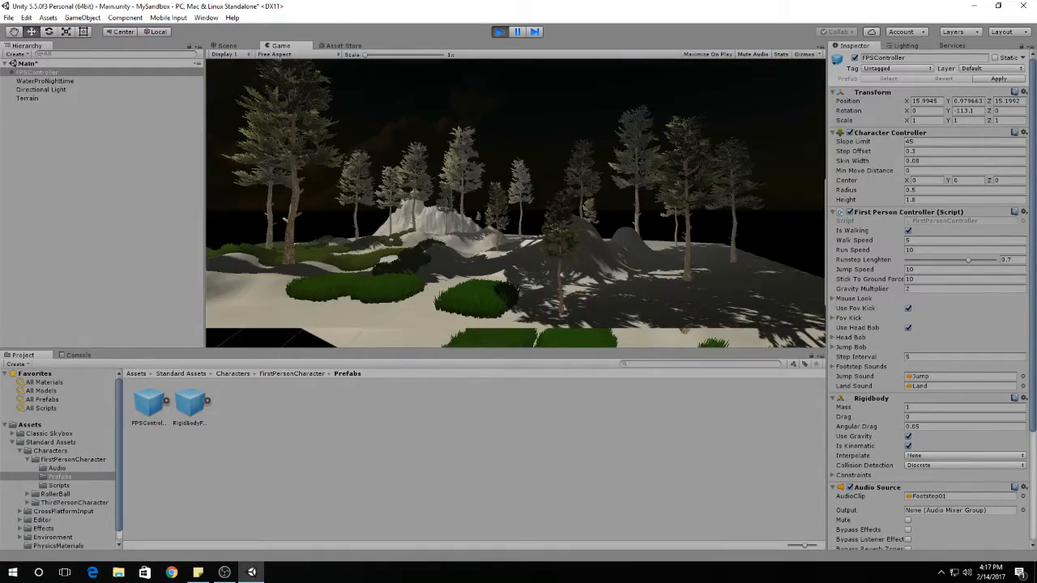
pyautogui.press('w')
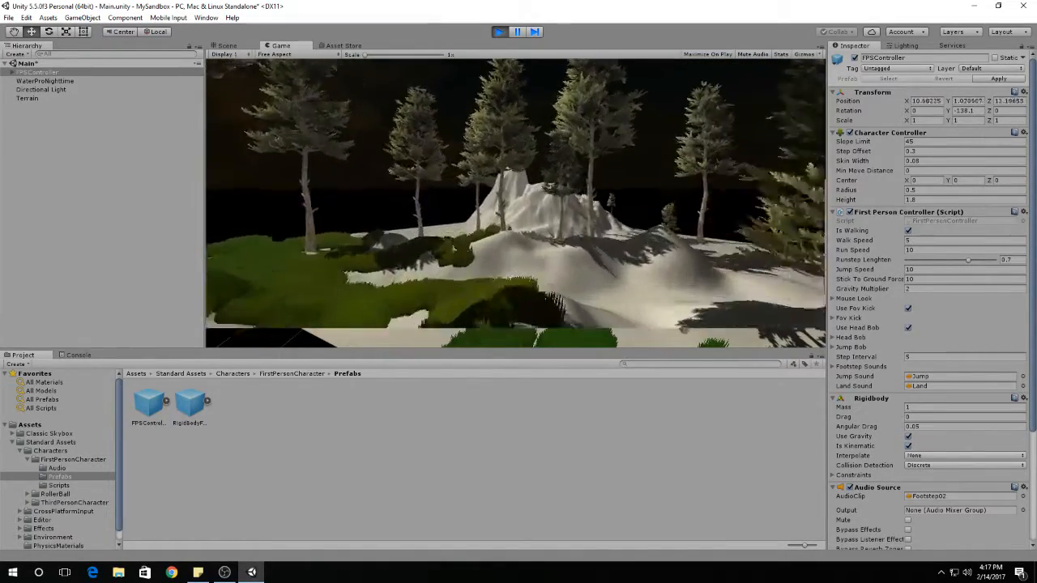
pyautogui.press('w')
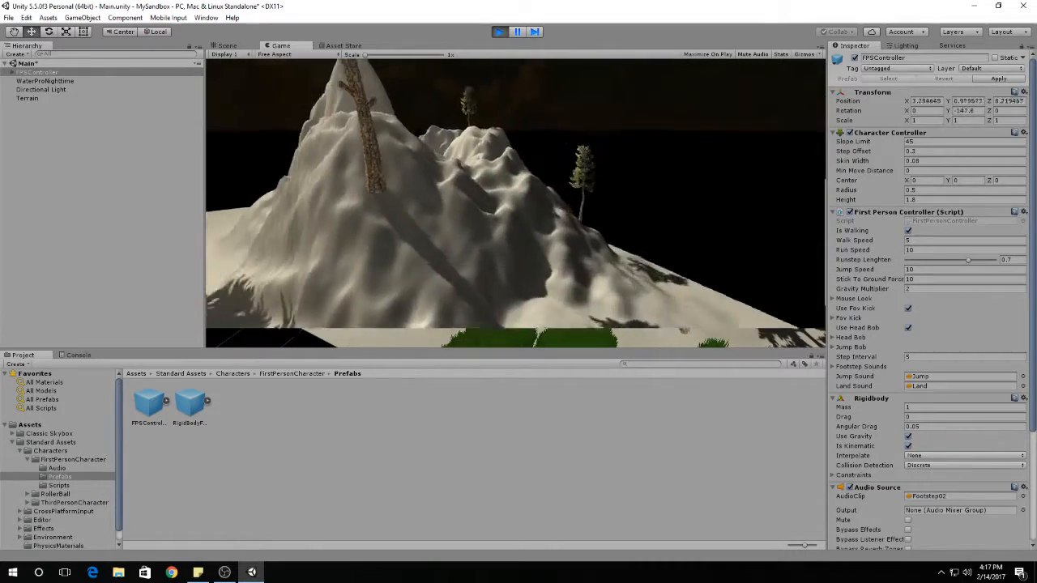
pyautogui.press('w')
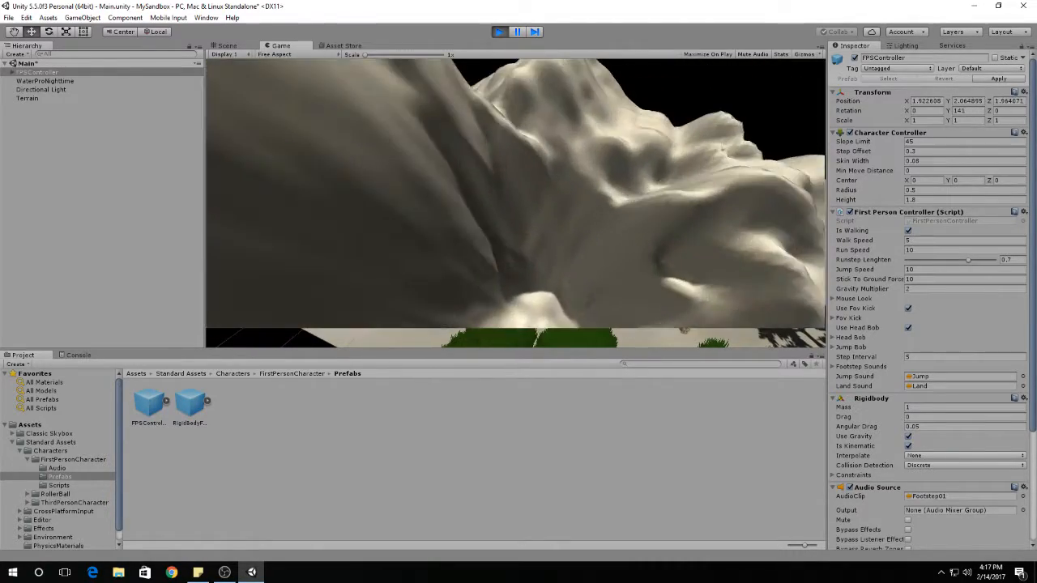
pyautogui.press('w')
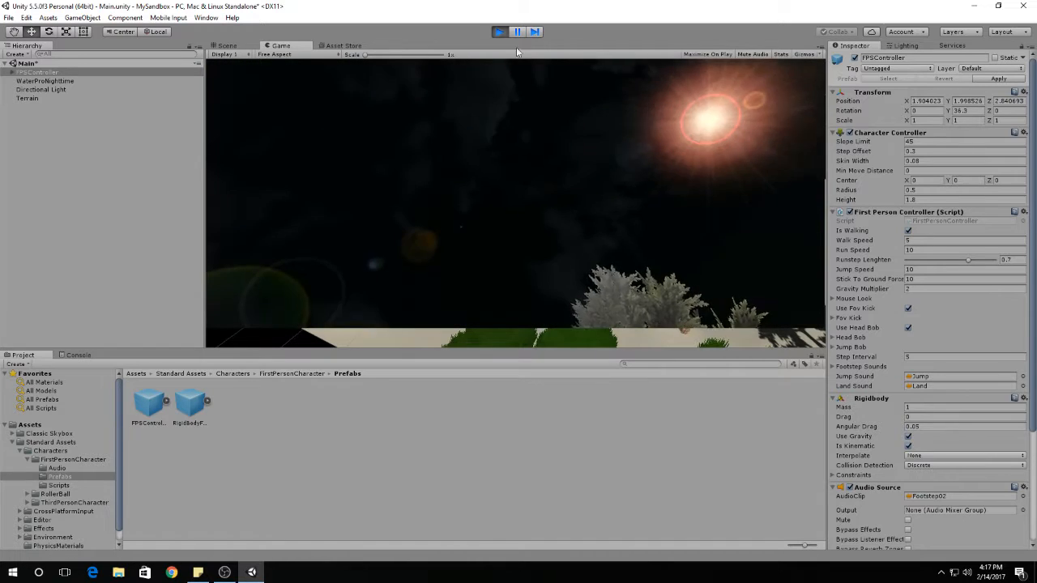
# Step: Pause the running game and move the FPSController in the Scene view to about X 11.12, Z 7.31, off the mountain
pyautogui.click(517, 32)
pyautogui.click(227, 46)
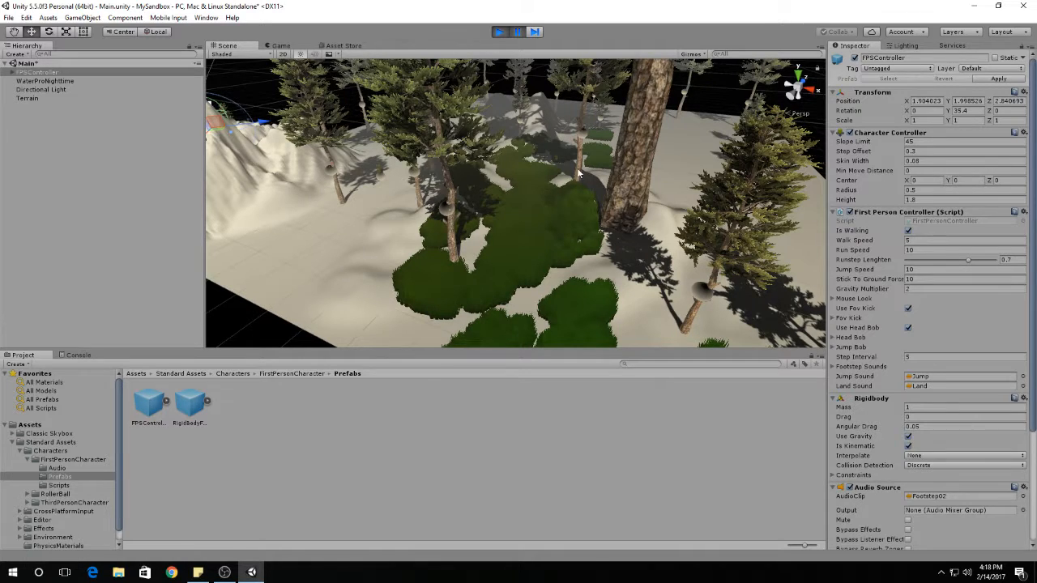
pyautogui.moveTo(264, 125); pyautogui.dragTo(540, 146)
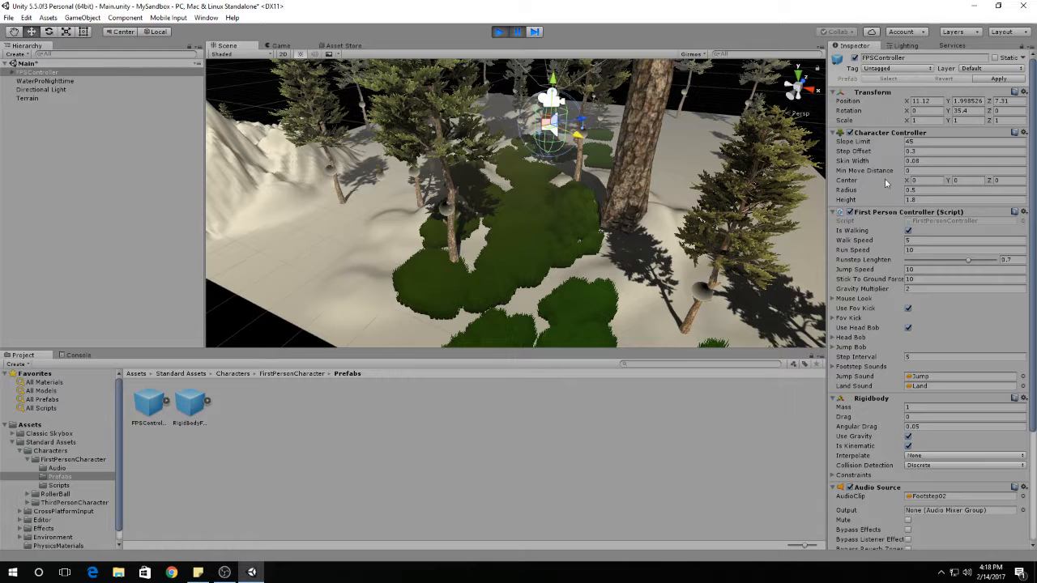